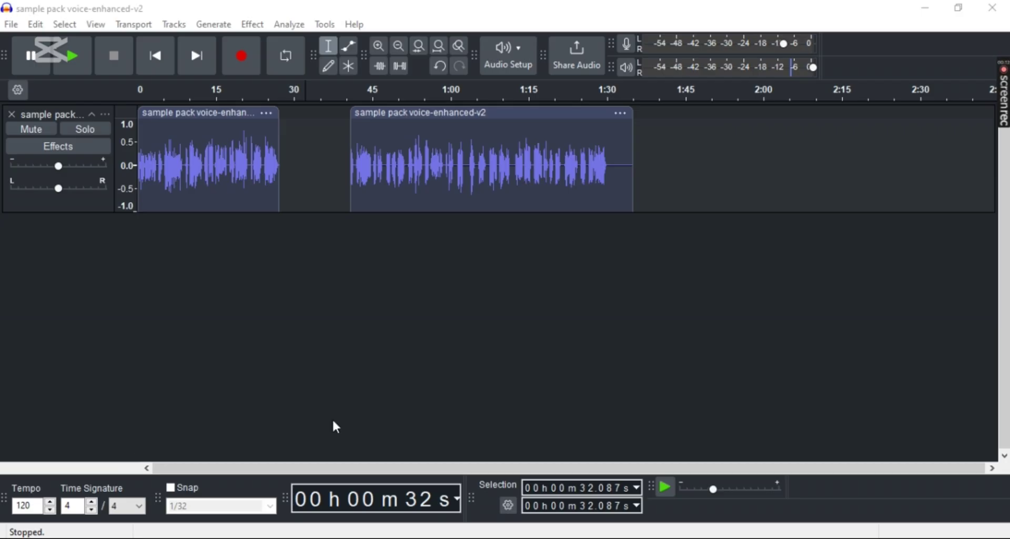
Step: Place the playhead near 1:04 and drag the second voice clip further right
{"action": "left_click", "coordinate": [356, 229]}
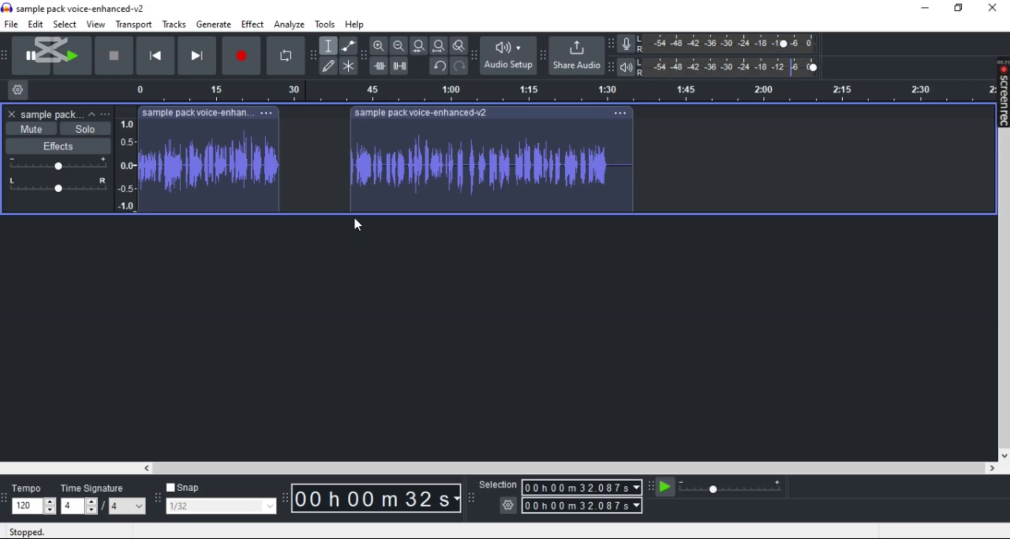
{"action": "left_click", "coordinate": [474, 174]}
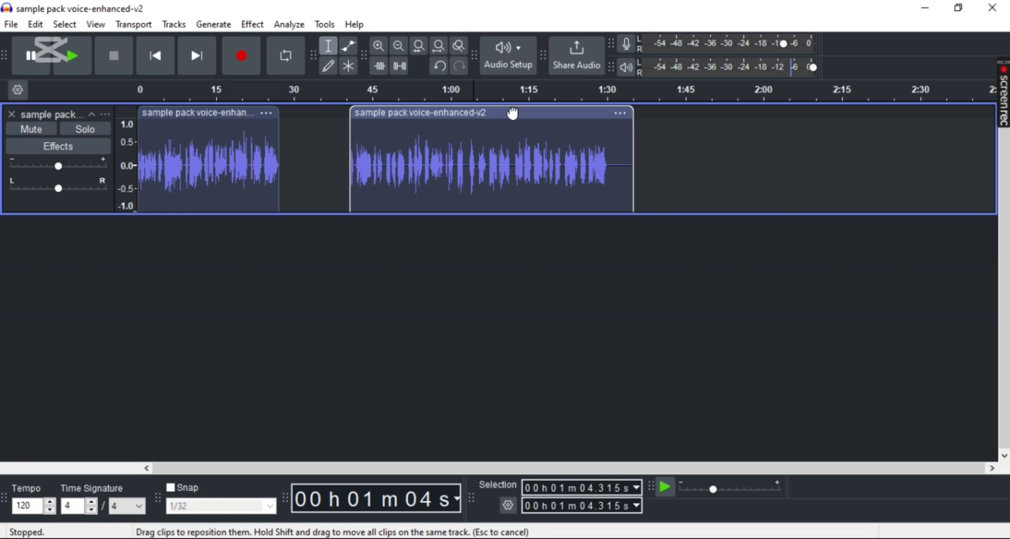
{"action": "left_click_drag", "start_coordinate": [513, 114], "coordinate": [701, 139]}
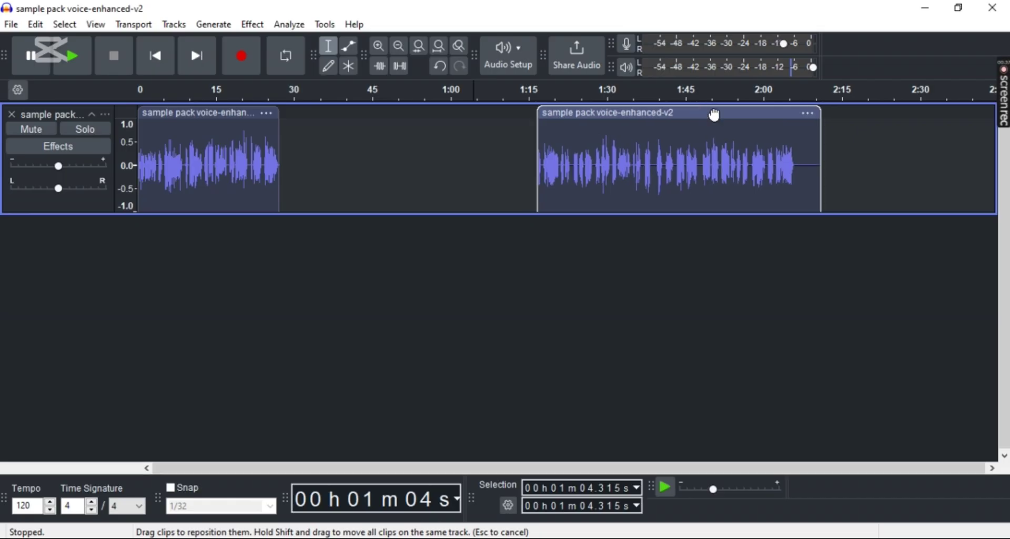
Step: Reposition both voice clips so the second starts exactly where the first ends
{"action": "mouse_move", "coordinate": [701, 139]}
{"action": "left_mouse_down"}
{"action": "mouse_move", "coordinate": [534, 228]}
{"action": "mouse_move", "coordinate": [620, 245]}
{"action": "left_mouse_up"}
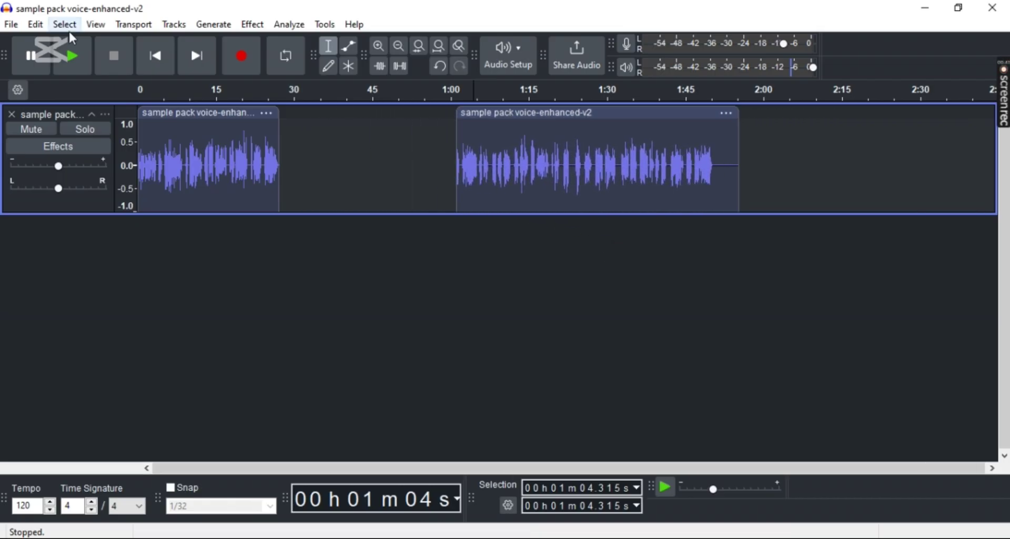
{"action": "mouse_move", "coordinate": [217, 113]}
{"action": "left_mouse_down"}
{"action": "mouse_move", "coordinate": [337, 116]}
{"action": "mouse_move", "coordinate": [214, 102]}
{"action": "left_mouse_up"}
{"action": "left_click_drag", "start_coordinate": [667, 111], "coordinate": [490, 113]}
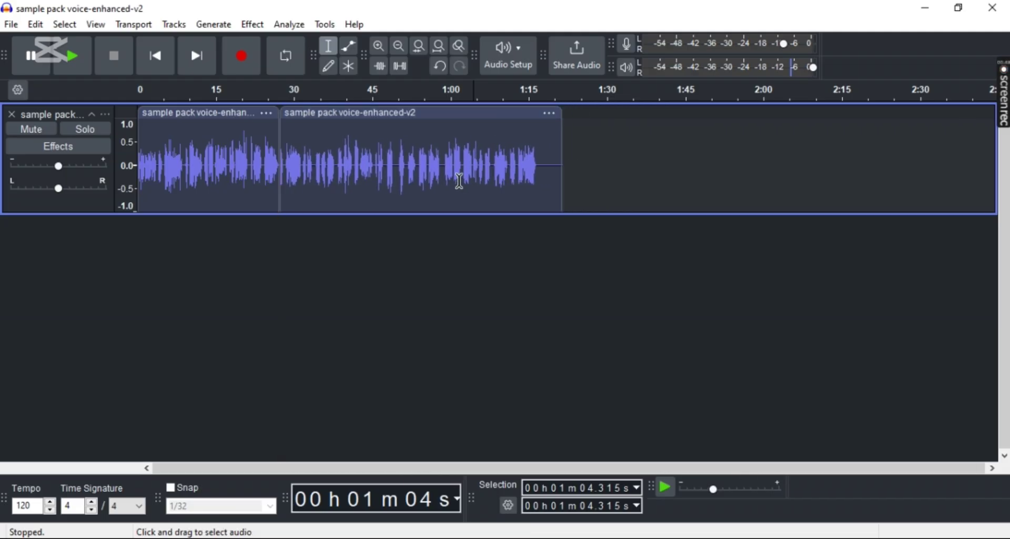